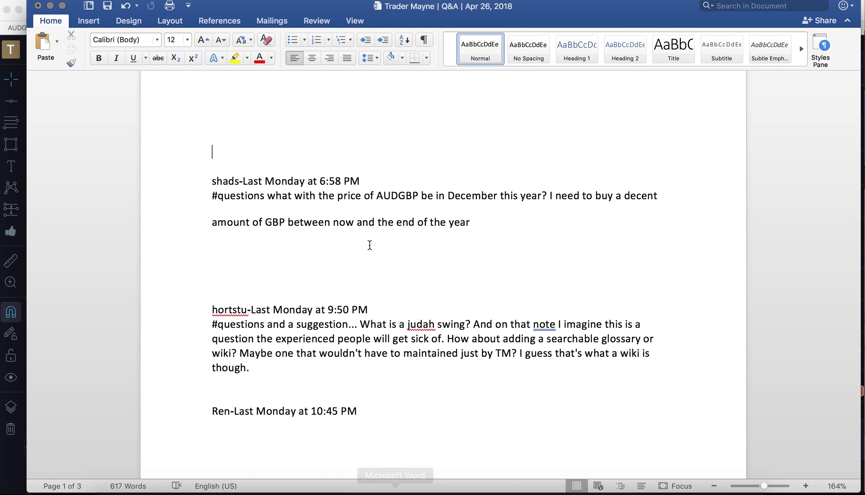
# Delete the AUDGBP-in-December question and its blank lines, then bring up the AUDGBP chart in Safari
pyautogui.moveTo(525, 235); pyautogui.dragTo(208, 159)
pyautogui.press('BackSpace')
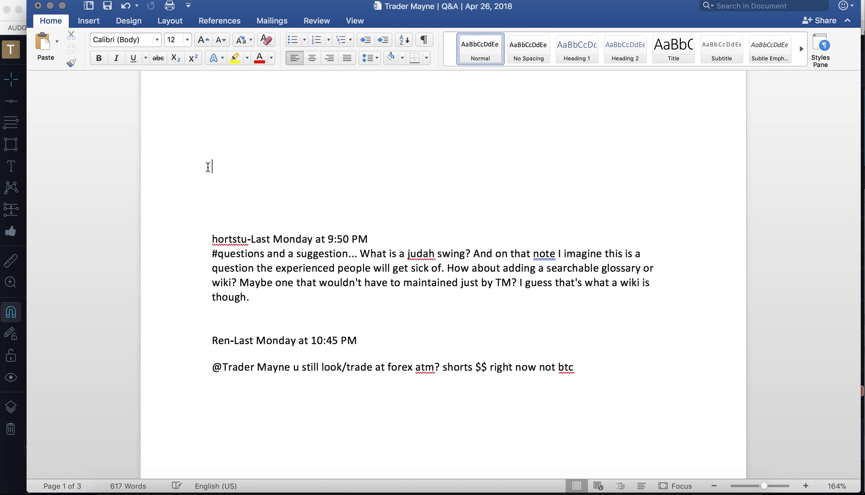
pyautogui.press('Down')
pyautogui.press('Down')
pyautogui.press('Down')
pyautogui.press('Down')
pyautogui.press('BackSpace')
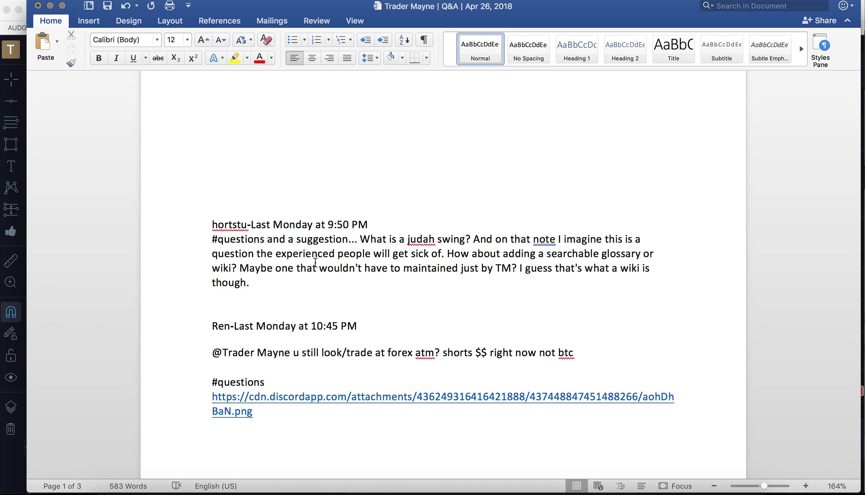
pyautogui.click(1, 258)
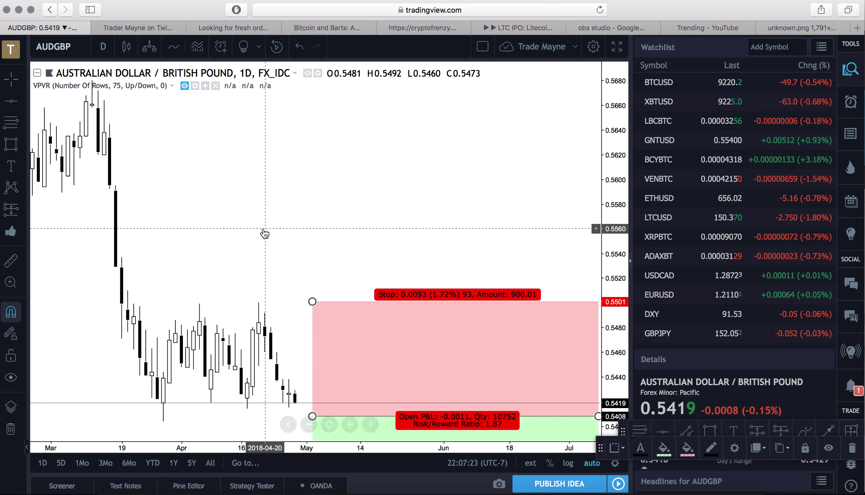
# Scroll back and forth through the AUDGBP daily chart and short position, then return to Word
pyautogui.hscroll(-10, 320, 417)
pyautogui.hscroll(-10, 265, 234)
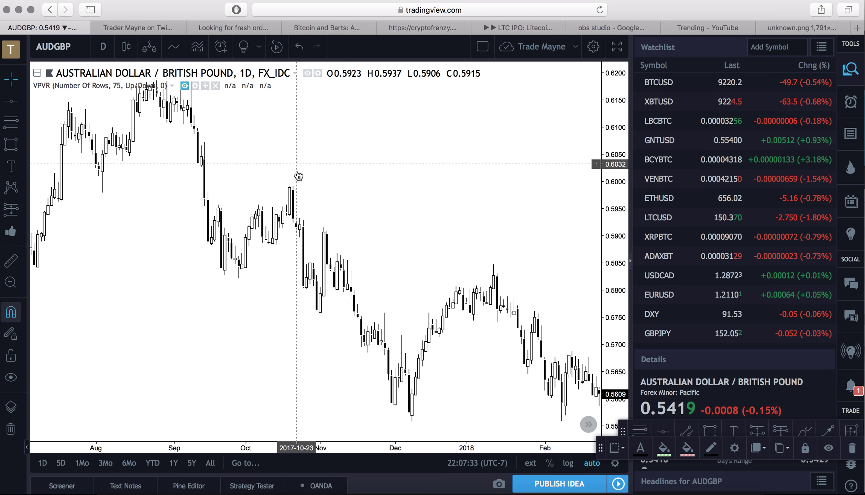
pyautogui.hscroll(5, 547, 306)
pyautogui.hscroll(10, 546, 305)
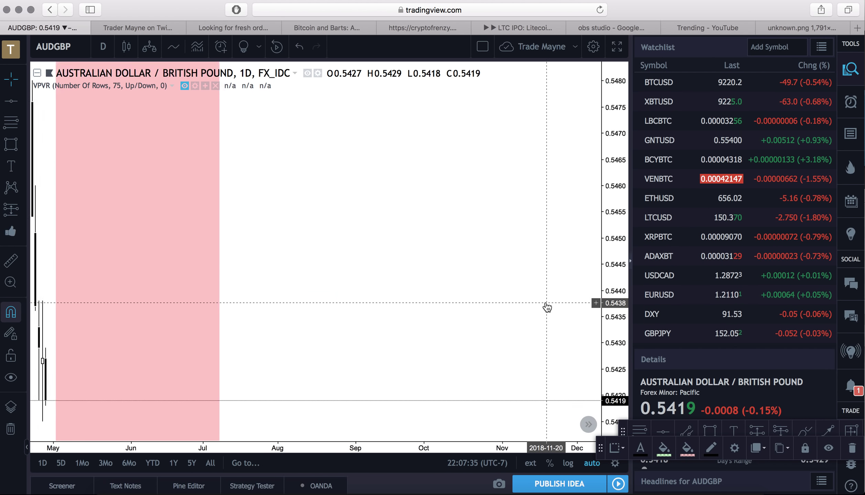
pyautogui.hscroll(-3, 547, 305)
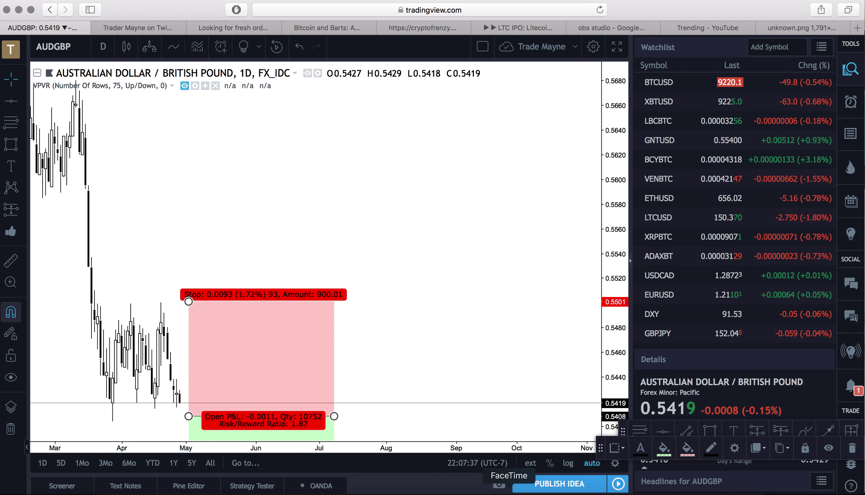
pyautogui.click(421, 485)
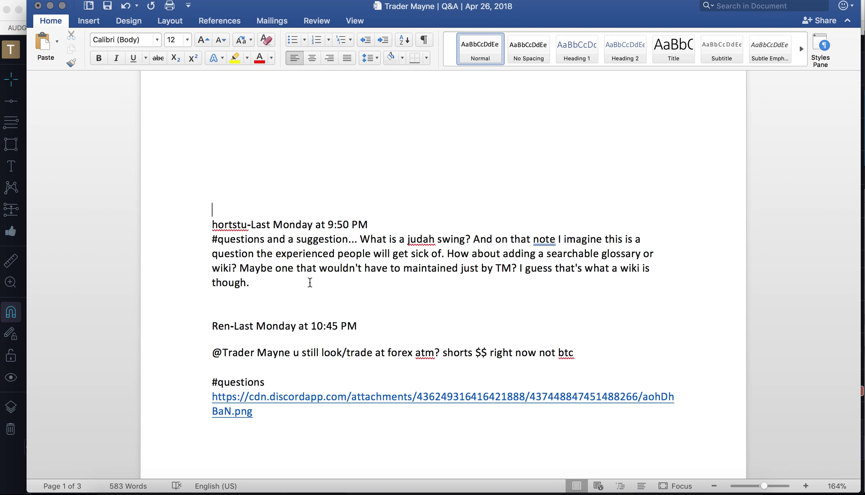
pyautogui.moveTo(311, 284); pyautogui.dragTo(210, 217)
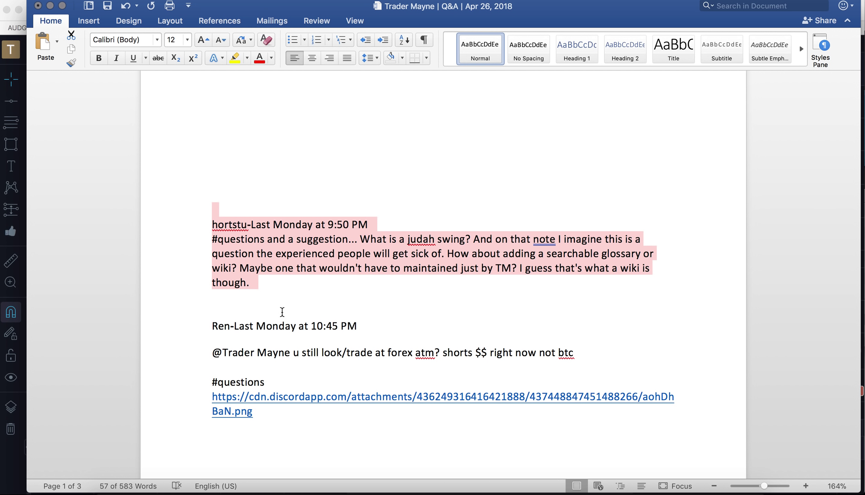
pyautogui.press('BackSpace')
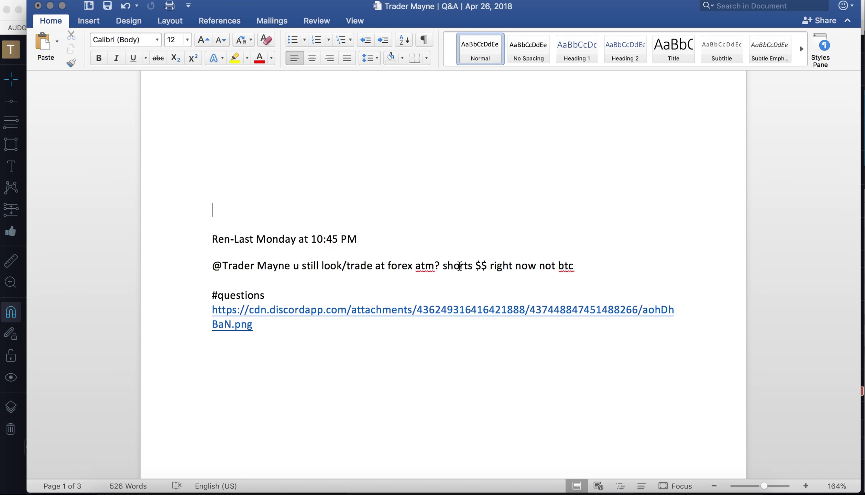
pyautogui.moveTo(589, 266); pyautogui.dragTo(358, 236)
pyautogui.click(604, 283)
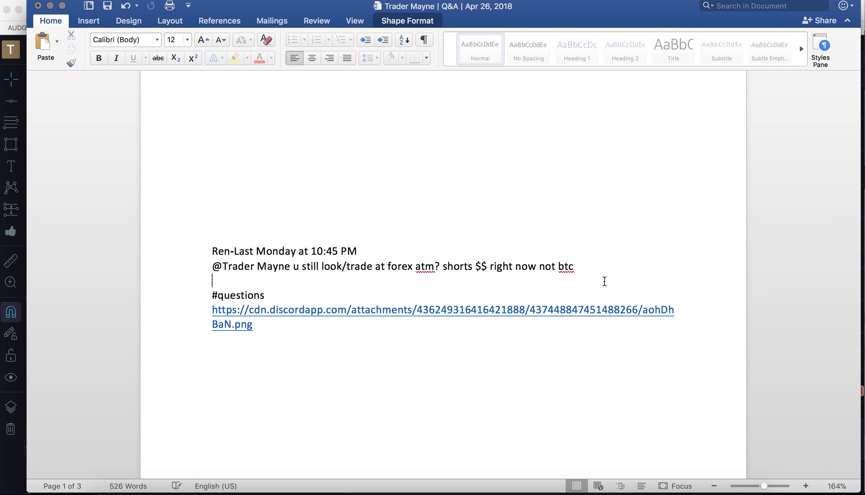
# Delete the forex-trading question with its header, then open the discordapp chart link
pyautogui.moveTo(538, 259); pyautogui.dragTo(218, 207)
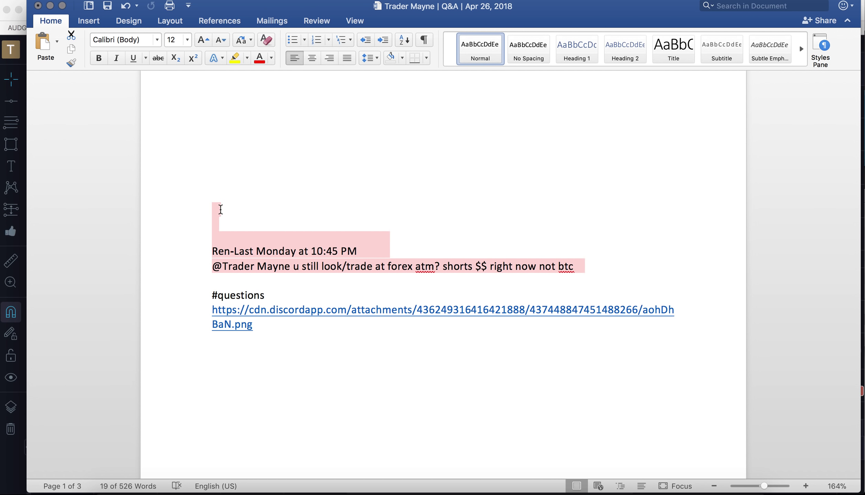
pyautogui.press('BackSpace')
pyautogui.click(268, 239)
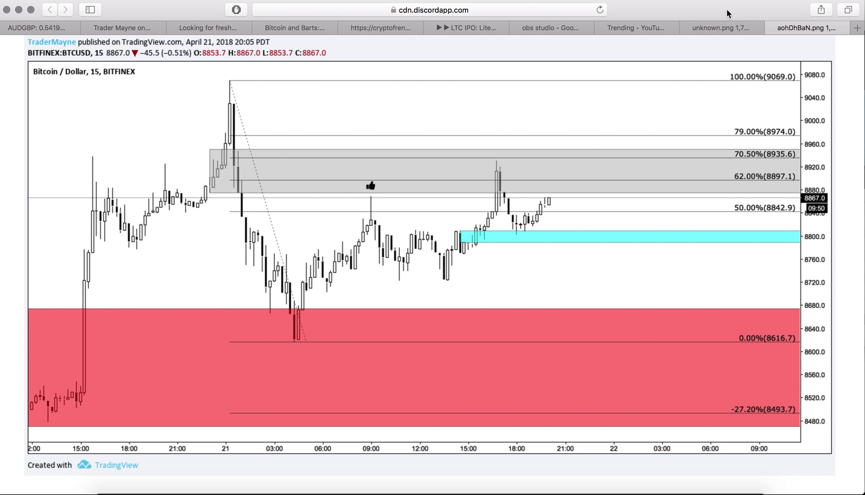
# Close the chart page and paste the BTCUSD chart image over the #questions link in Word
pyautogui.click(771, 28)
pyautogui.click(395, 491)
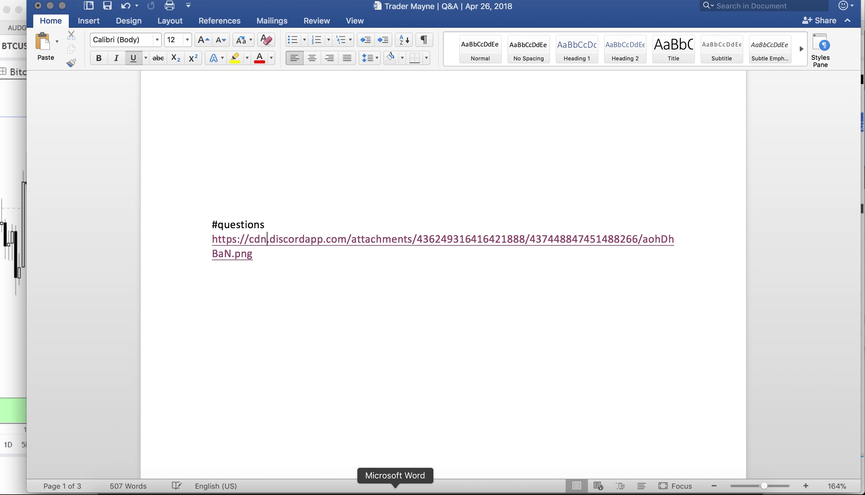
pyautogui.moveTo(388, 305); pyautogui.dragTo(197, 195)
pyautogui.press('super+v')
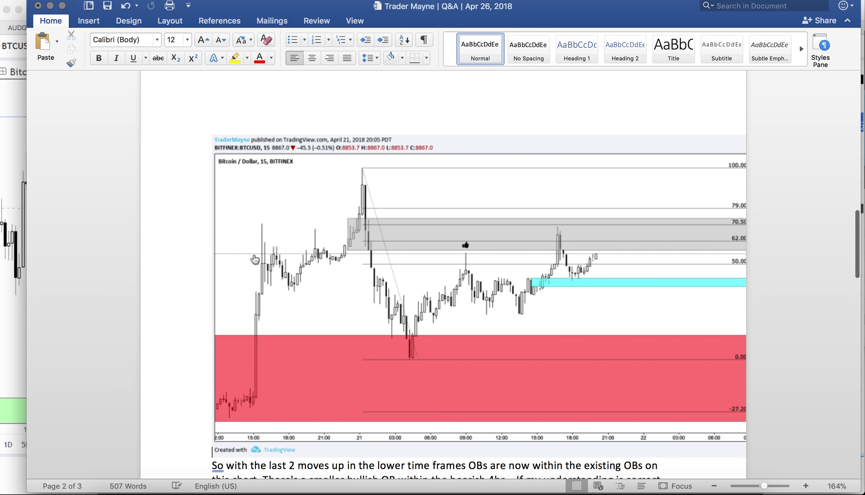
# Open the pasted image's link, glance at Discord, and come back to the Q&A document
pyautogui.scroll(-2, 328, 310)
pyautogui.click(419, 232)
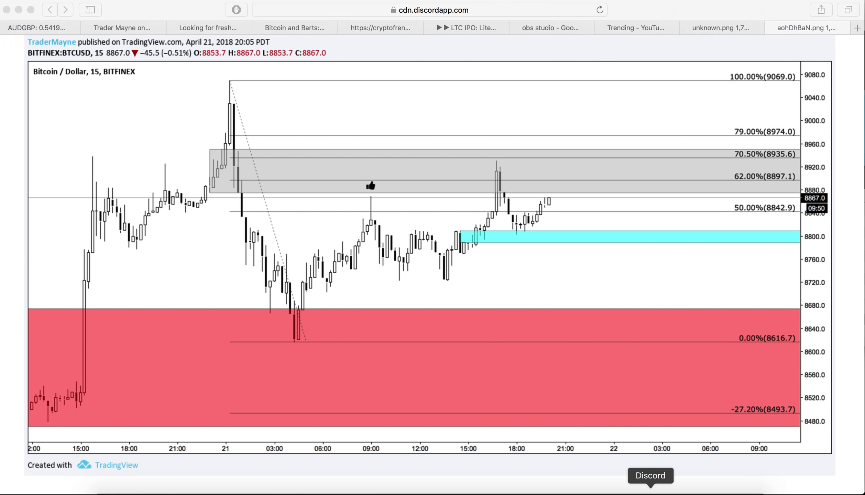
pyautogui.click(651, 487)
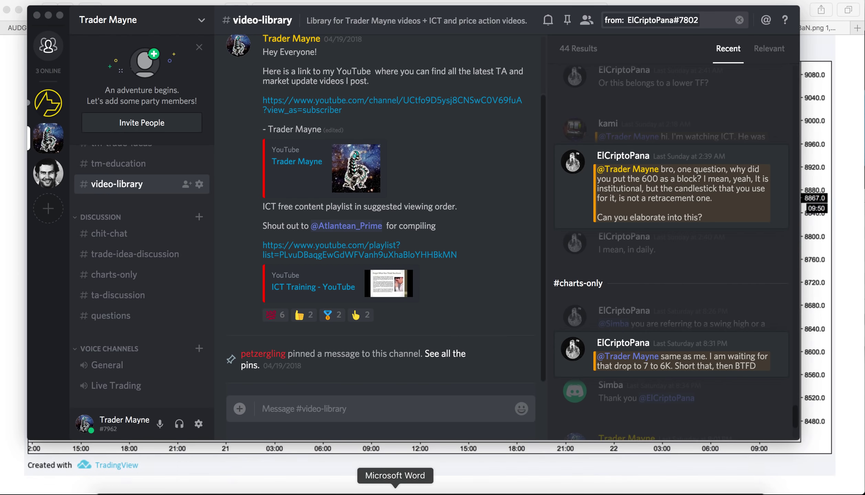
pyautogui.click(392, 490)
pyautogui.scroll(-3, 564, 358)
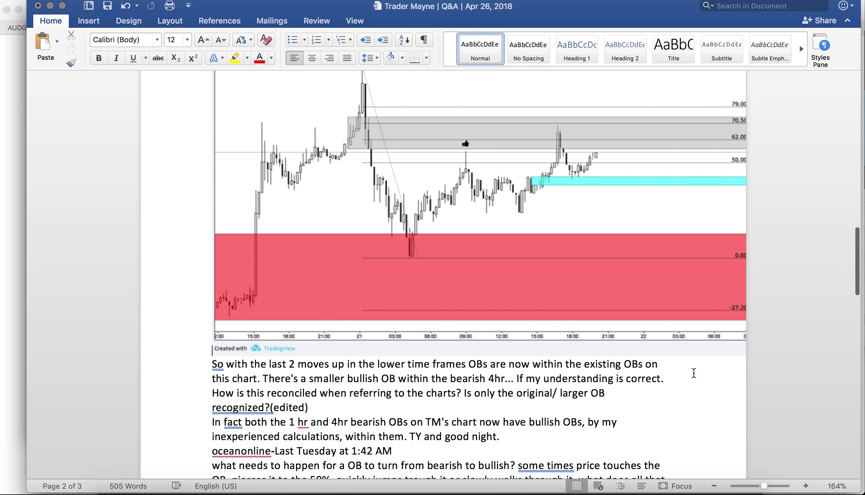
pyautogui.scroll(5, 703, 358)
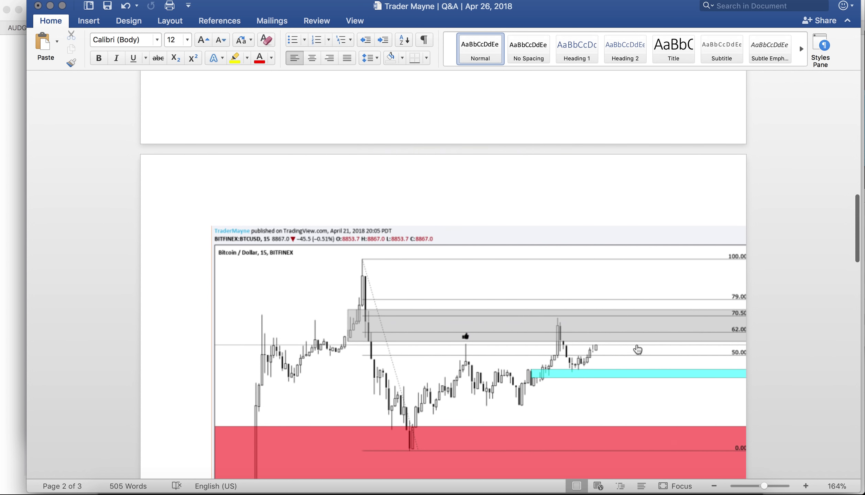
pyautogui.scroll(-7, 637, 350)
pyautogui.scroll(-1, 636, 345)
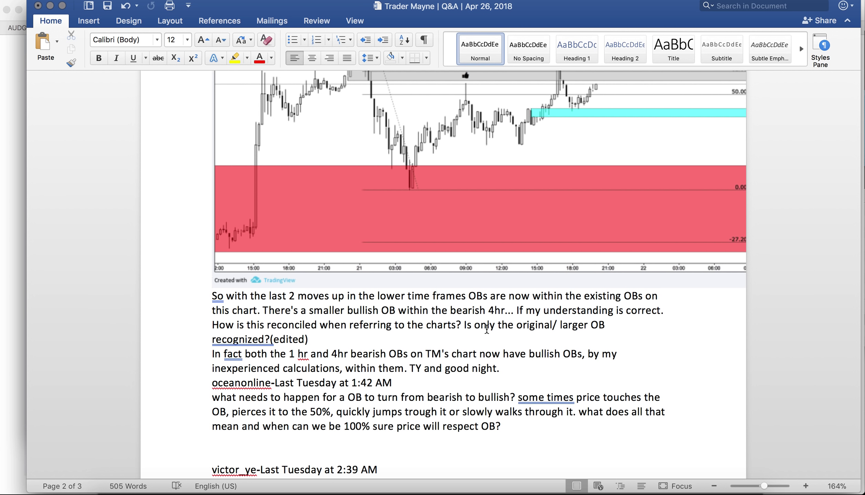
pyautogui.scroll(-3, 367, 341)
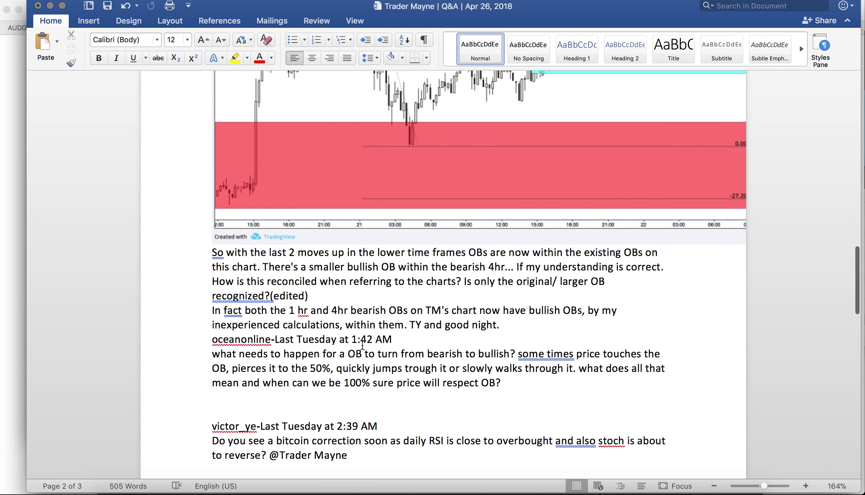
pyautogui.scroll(1, 362, 344)
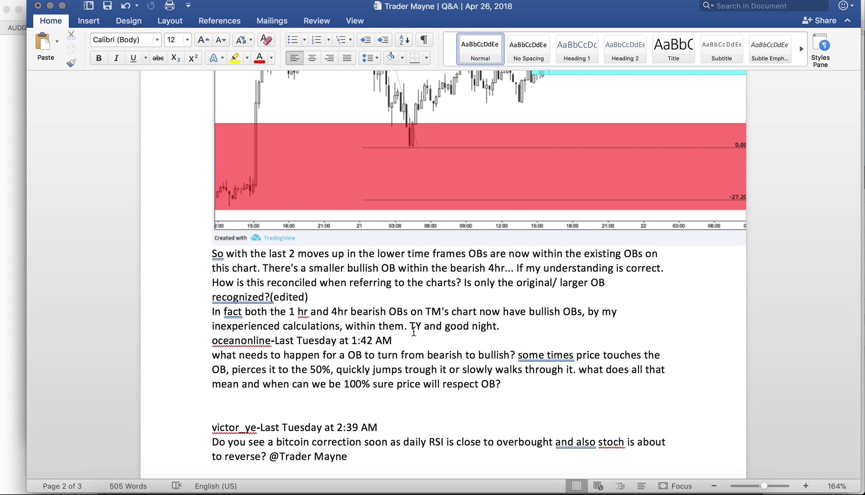
pyautogui.scroll(9, 472, 367)
pyautogui.scroll(-12, 472, 368)
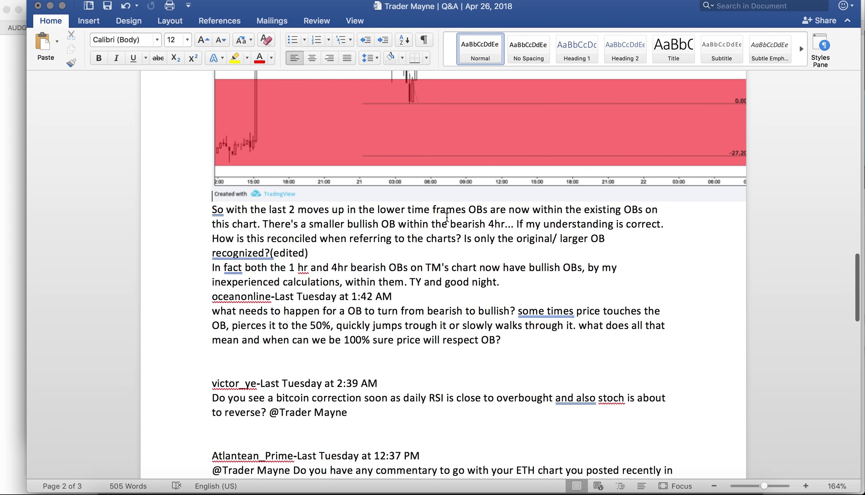
pyautogui.scroll(2, 488, 281)
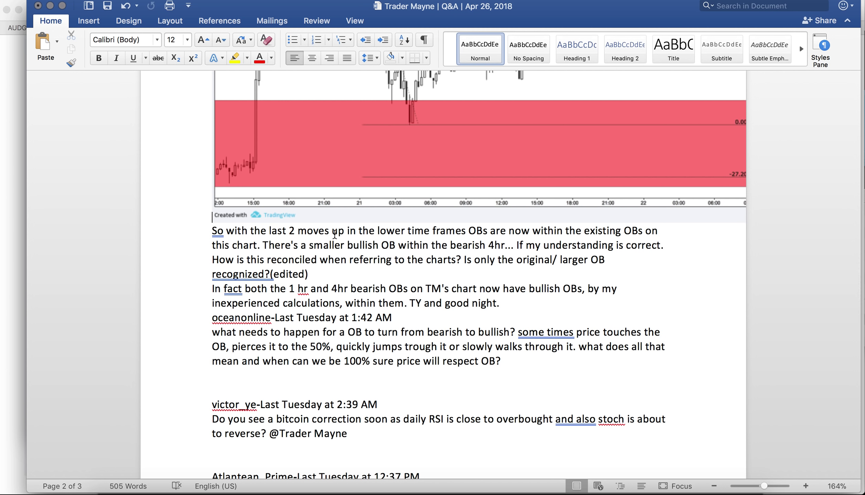
pyautogui.scroll(5, 335, 236)
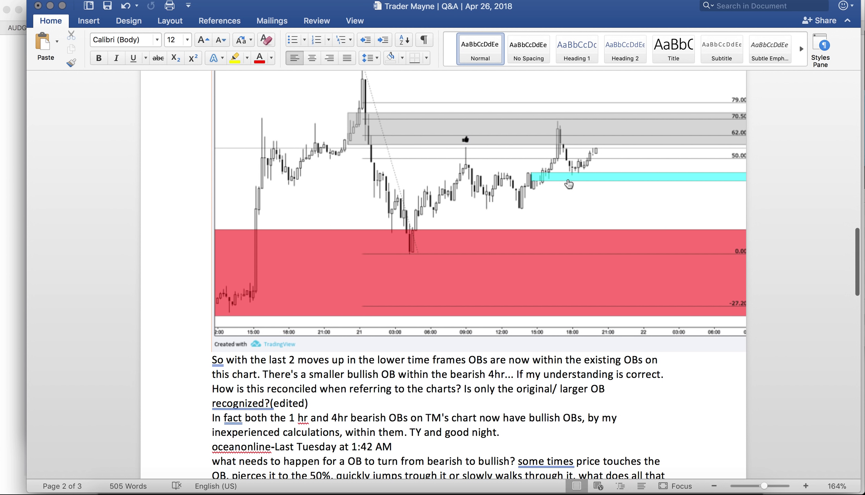
pyautogui.scroll(-3, 426, 248)
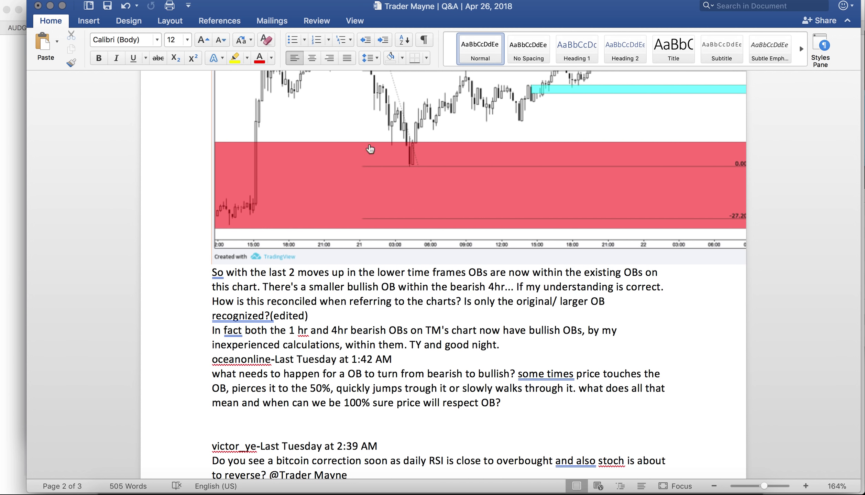
# Delete the BTCUSD chart with its question and the leftover 'In fact both' follow-up paragraph
pyautogui.keyDown('shift'); pyautogui.click(338, 311); pyautogui.keyUp('shift')
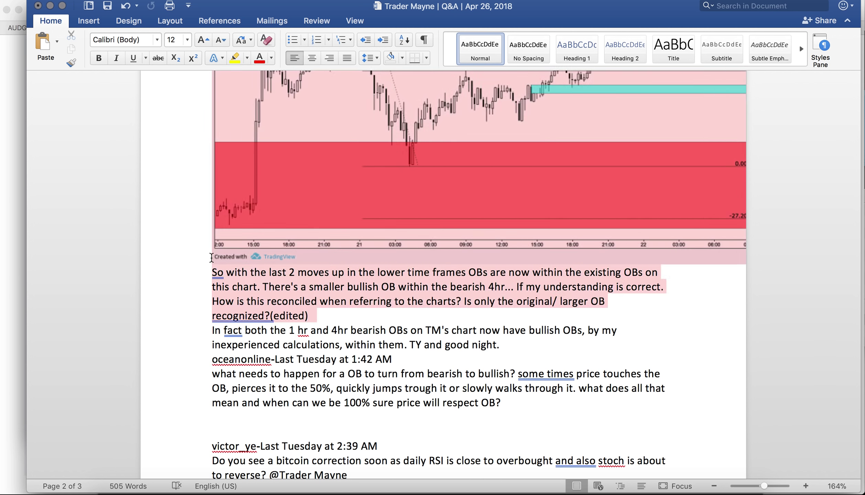
pyautogui.press('Delete')
pyautogui.scroll(2, 349, 196)
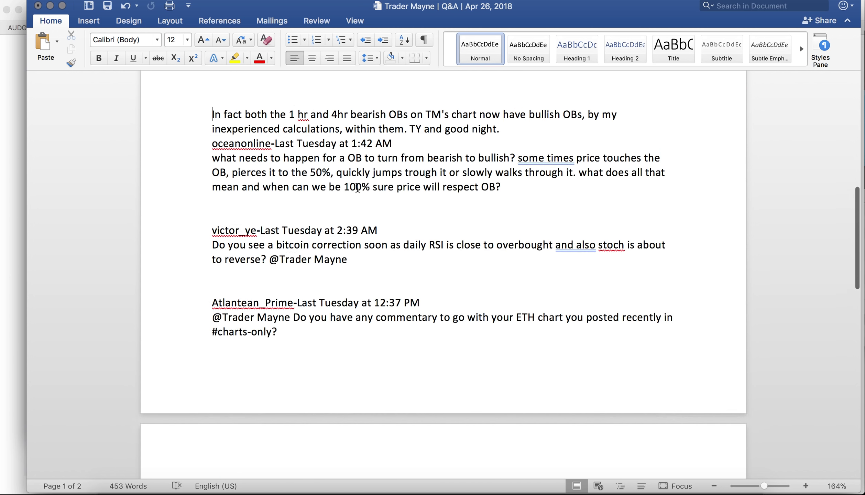
pyautogui.moveTo(461, 131); pyautogui.dragTo(256, 102)
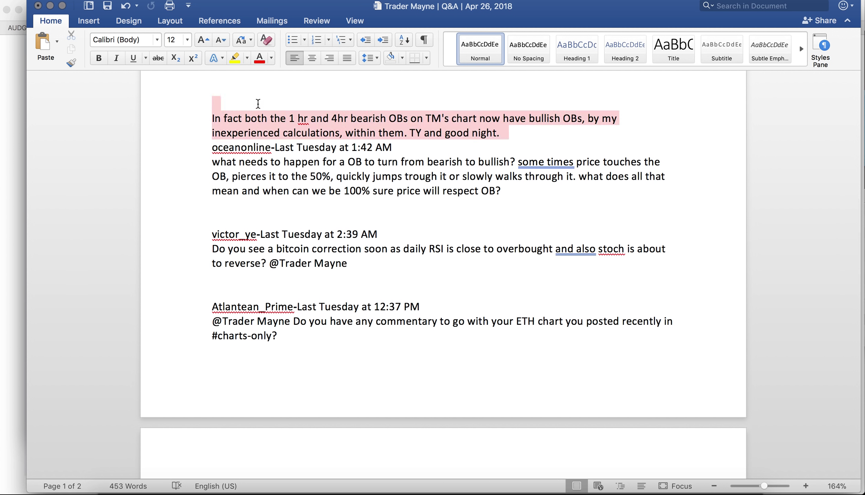
pyautogui.press('Delete')
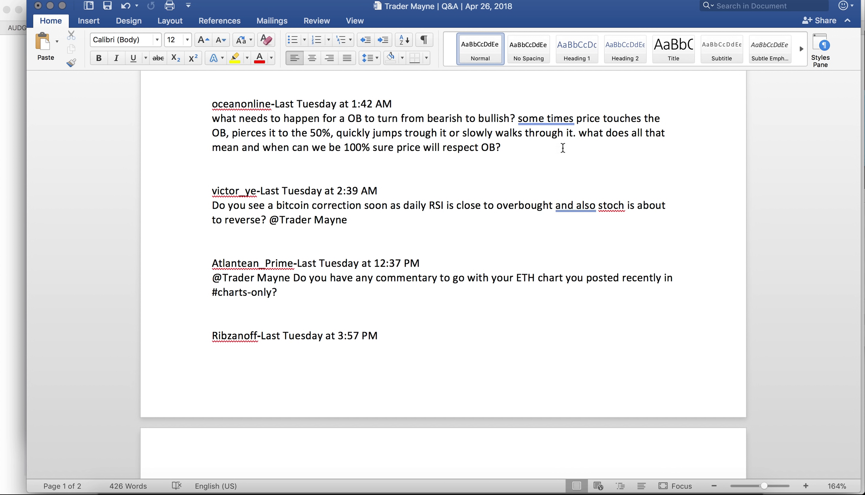
pyautogui.moveTo(329, 147); pyautogui.dragTo(429, 157)
pyautogui.click(470, 148)
# After a look at the Bitcoin chart, delete the answered question and header at the top
pyautogui.press('super+Tab')
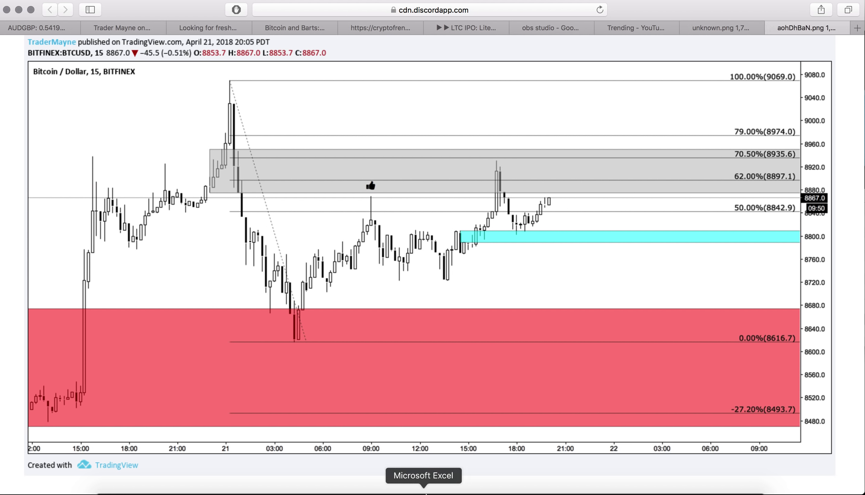
pyautogui.click(363, 492)
pyautogui.moveTo(545, 143); pyautogui.dragTo(201, 97)
pyautogui.press('BackSpace')
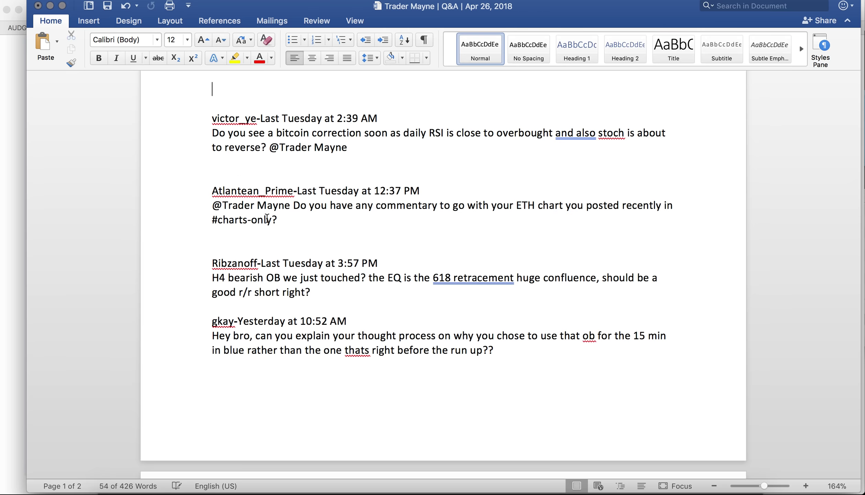
# Delete the bitcoin-correction and daily RSI question with its header, then switch back to Safari
pyautogui.scroll(-15, 267, 218)
pyautogui.scroll(10, 320, 284)
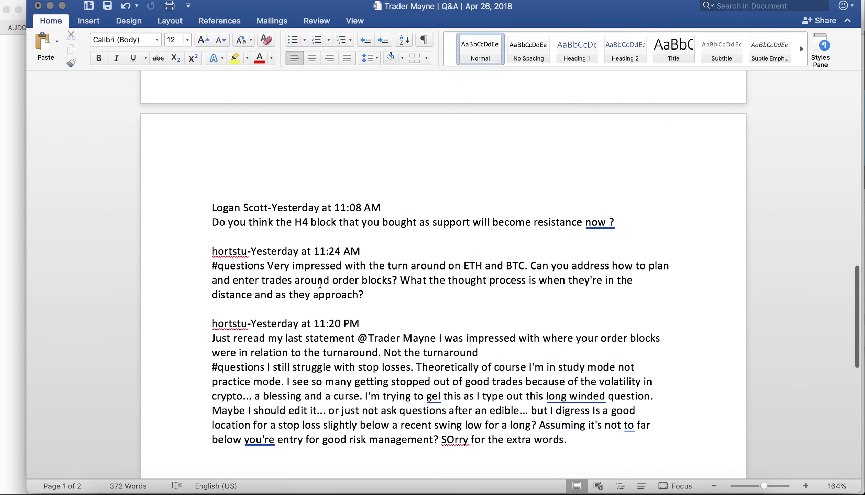
pyautogui.scroll(12, 321, 284)
pyautogui.scroll(3, 412, 213)
pyautogui.scroll(-5, 412, 213)
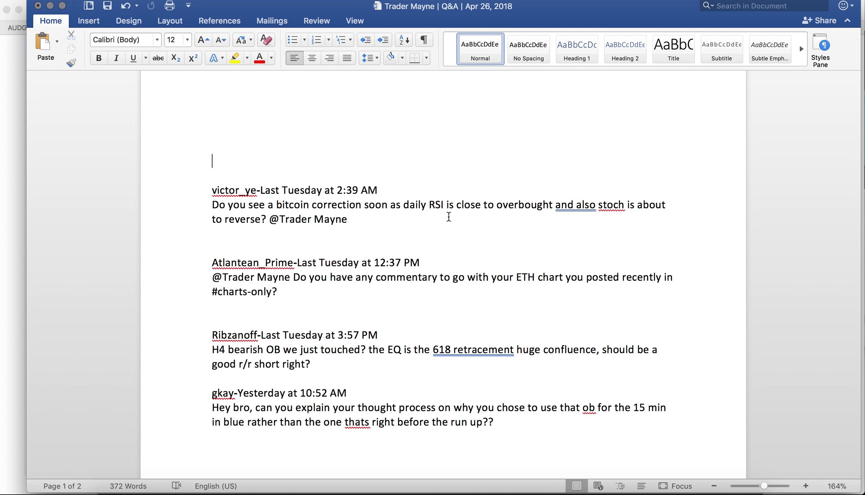
pyautogui.moveTo(250, 209); pyautogui.dragTo(380, 217)
pyautogui.click(381, 216)
pyautogui.moveTo(415, 217); pyautogui.dragTo(216, 171)
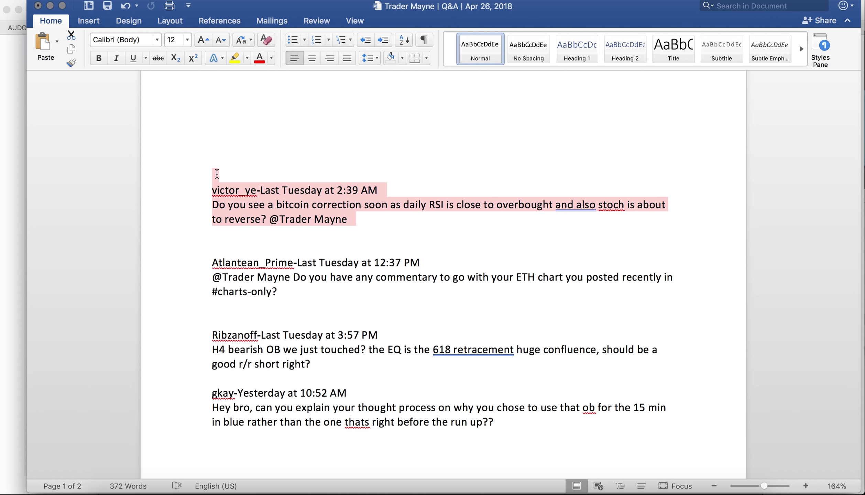
pyautogui.press('BackSpace')
pyautogui.click(195, 483)
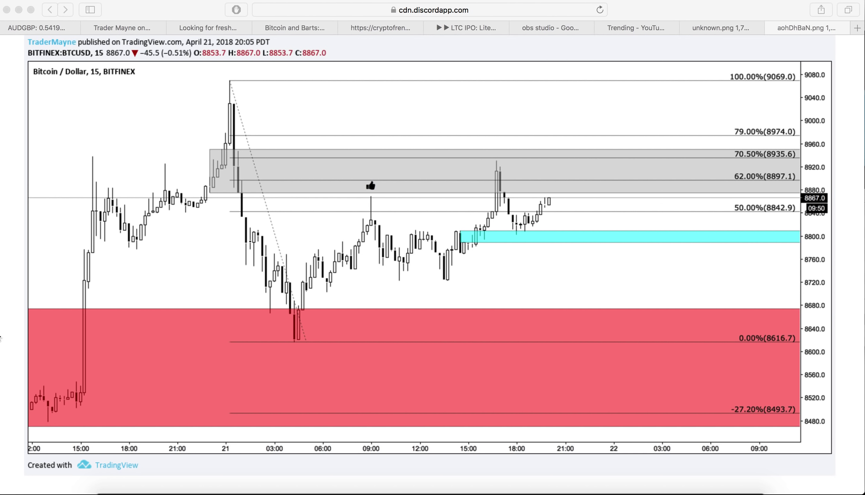
# Look through the tweet and article tabs, then load the BTCUSD chart in TradingView
pyautogui.click(120, 31)
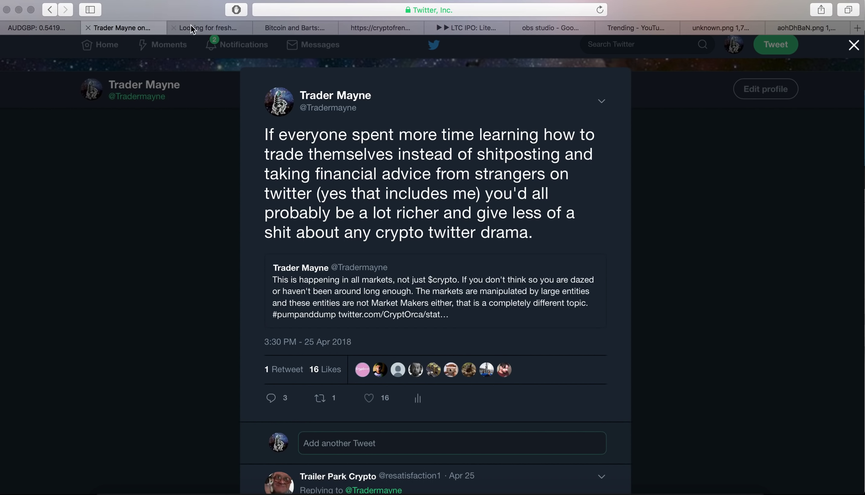
pyautogui.click(218, 30)
pyautogui.click(39, 27)
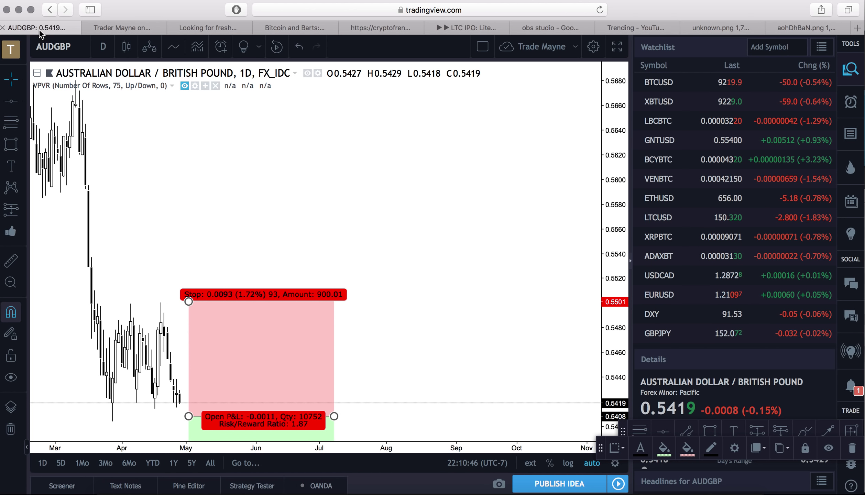
pyautogui.click(690, 92)
# Zoom and pan the BTCUSD daily chart to review its supply and demand zones, then return to Word
pyautogui.scroll(-5, 345, 233)
pyautogui.scroll(5, 344, 233)
pyautogui.scroll(-4, 344, 233)
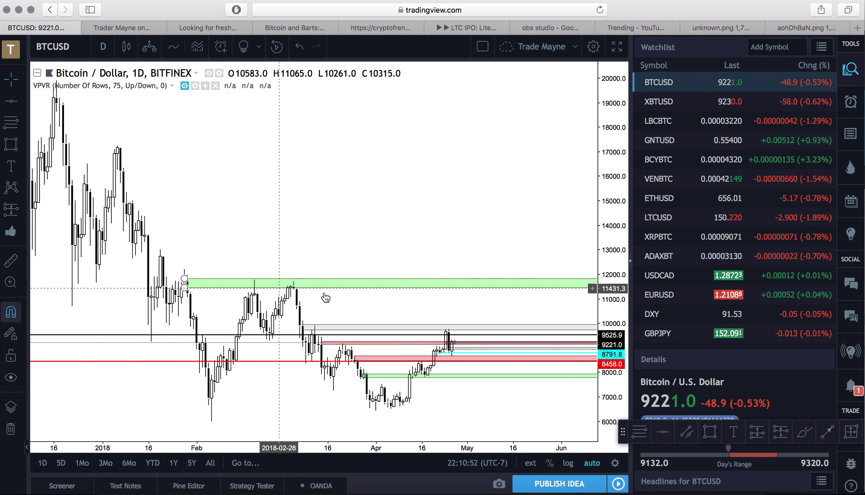
pyautogui.scroll(5, 451, 311)
pyautogui.hscroll(5, 452, 311)
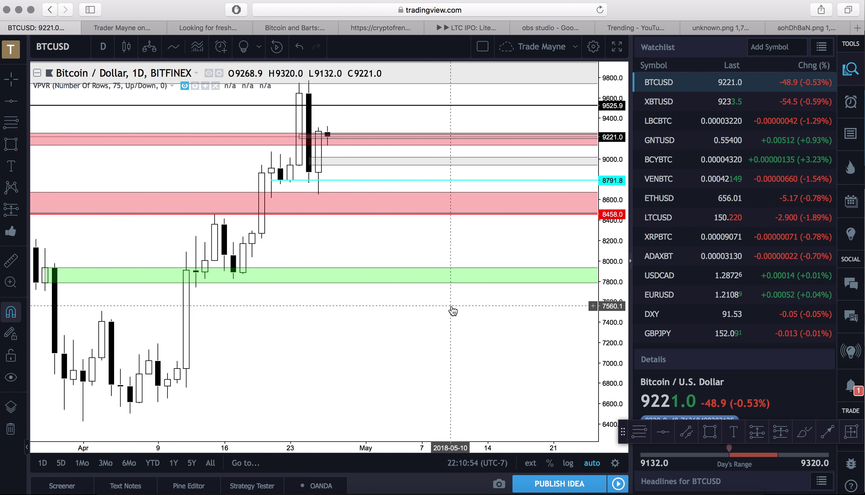
pyautogui.hscroll(-5, 477, 146)
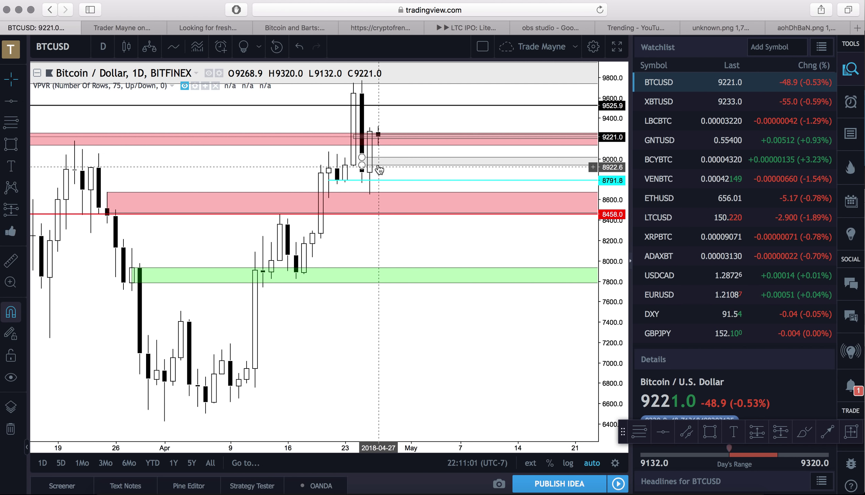
pyautogui.hscroll(-5, 381, 165)
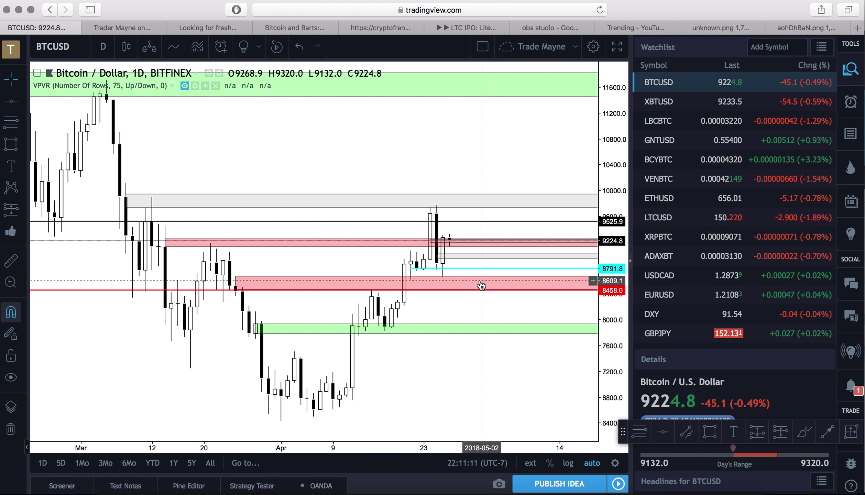
pyautogui.scroll(2, 488, 273)
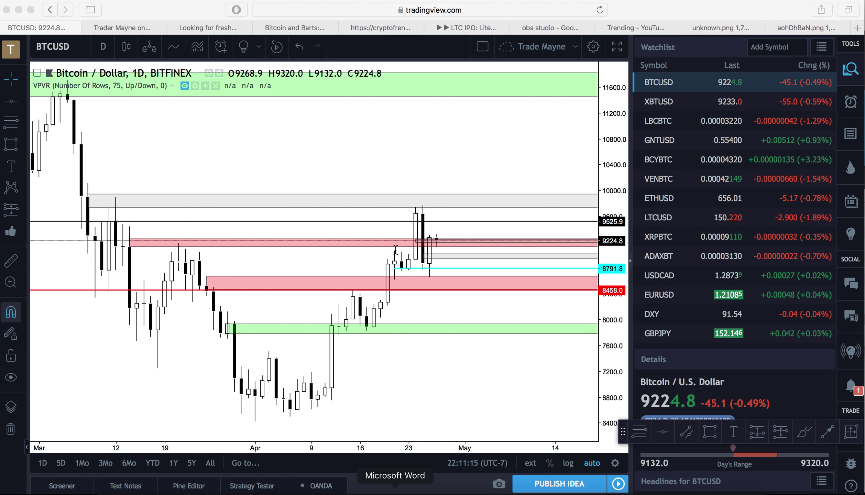
pyautogui.click(395, 491)
# Leave the ETH-chart commentary question untouched and bring the trading server's Discord chat forward
pyautogui.moveTo(299, 228); pyautogui.dragTo(251, 192)
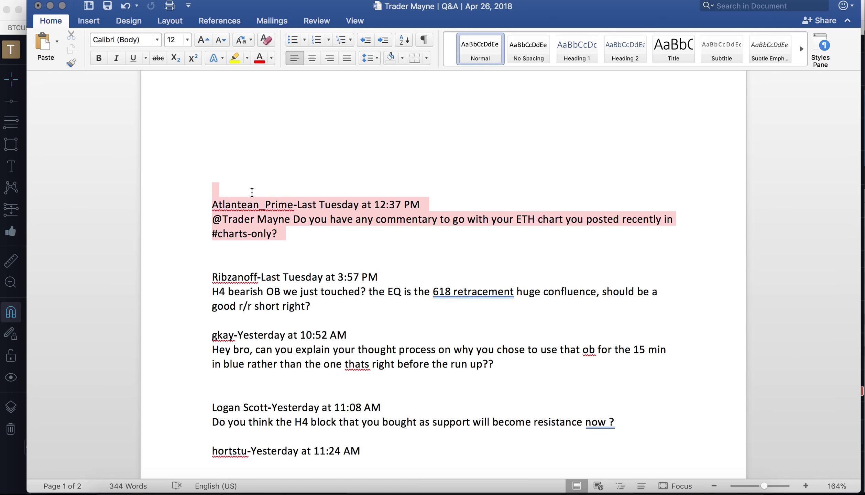
pyautogui.scroll(5, 251, 192)
pyautogui.scroll(-3, 251, 191)
pyautogui.click(358, 292)
pyautogui.scroll(-3, 422, 398)
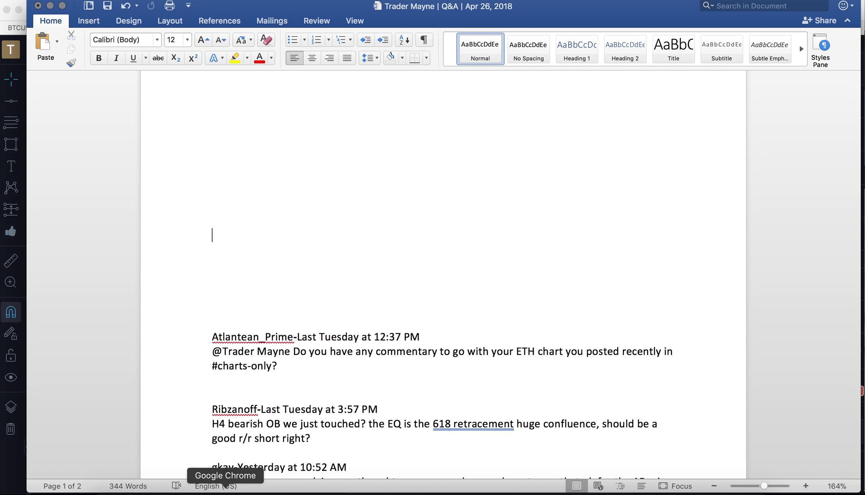
pyautogui.click(651, 488)
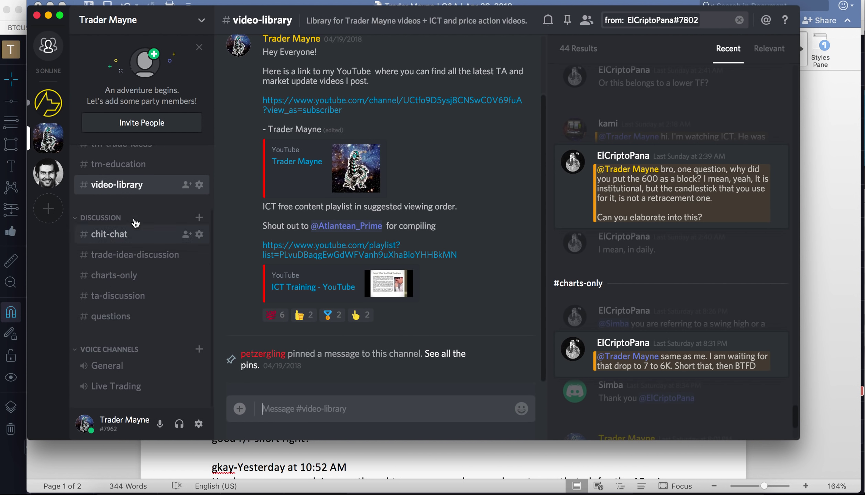
# Open #charts-only, clear the message search, and scroll to the recent ETH chart
pyautogui.scroll(3, 131, 275)
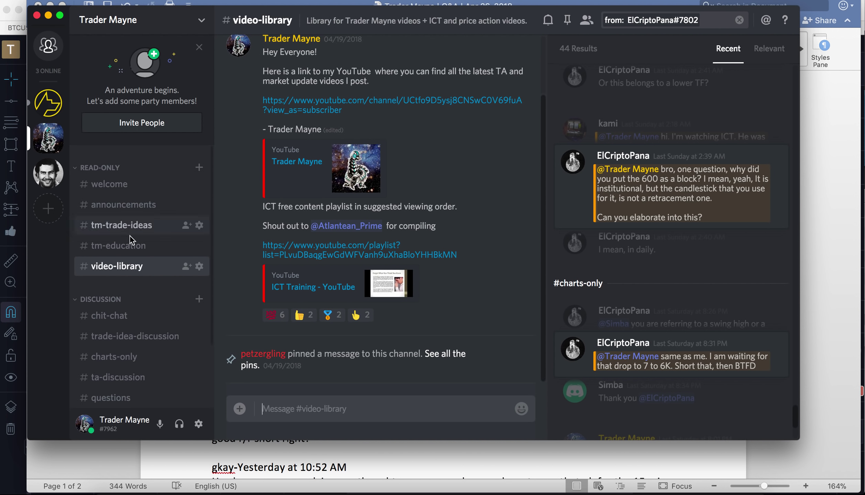
pyautogui.click(124, 360)
pyautogui.scroll(10, 358, 244)
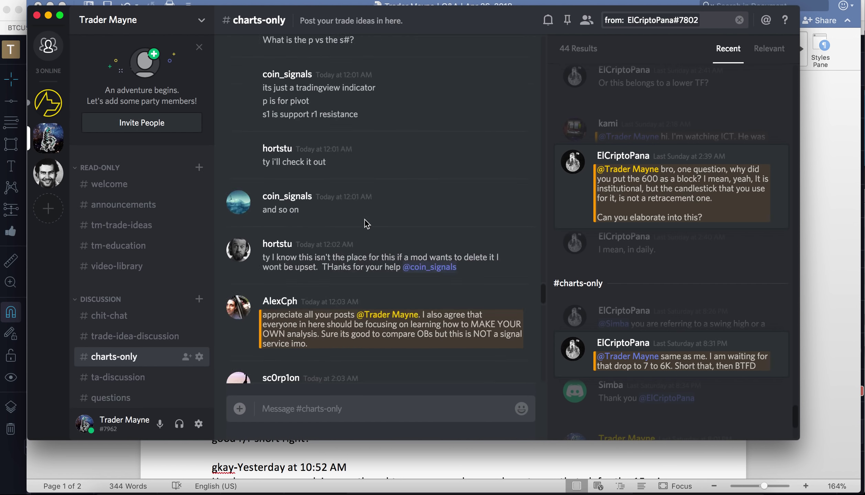
pyautogui.click(739, 21)
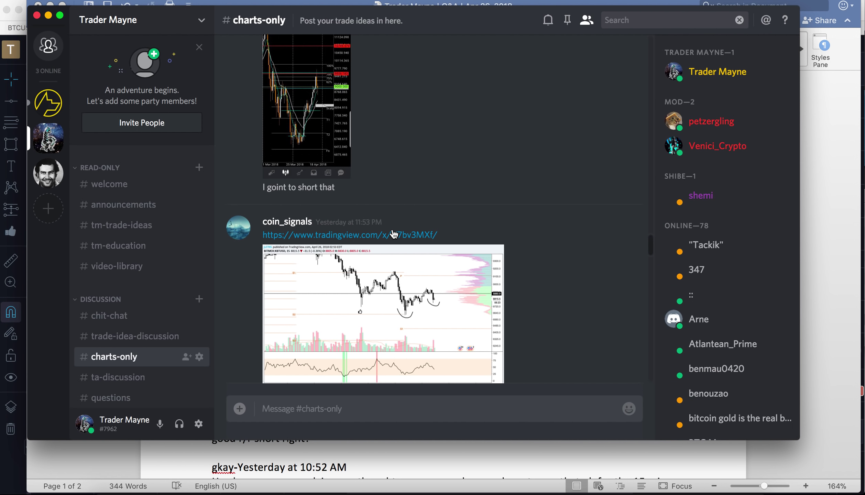
pyautogui.scroll(-5, 394, 234)
pyautogui.scroll(5, 394, 234)
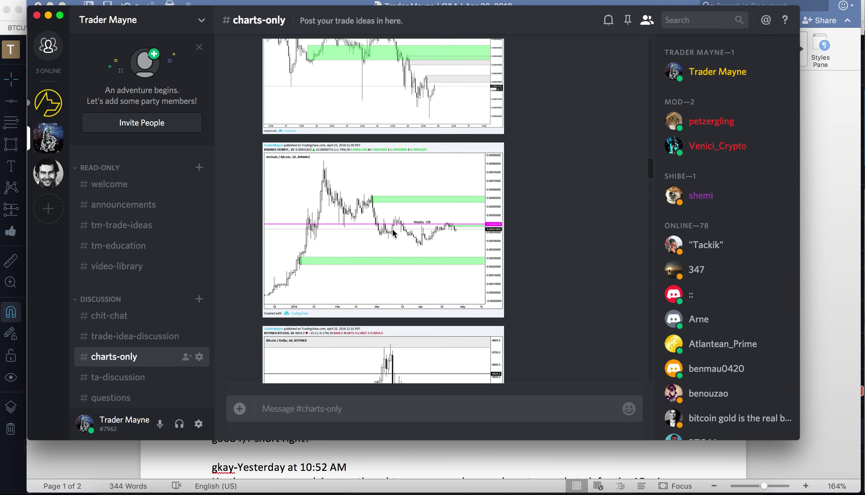
pyautogui.scroll(-15, 394, 233)
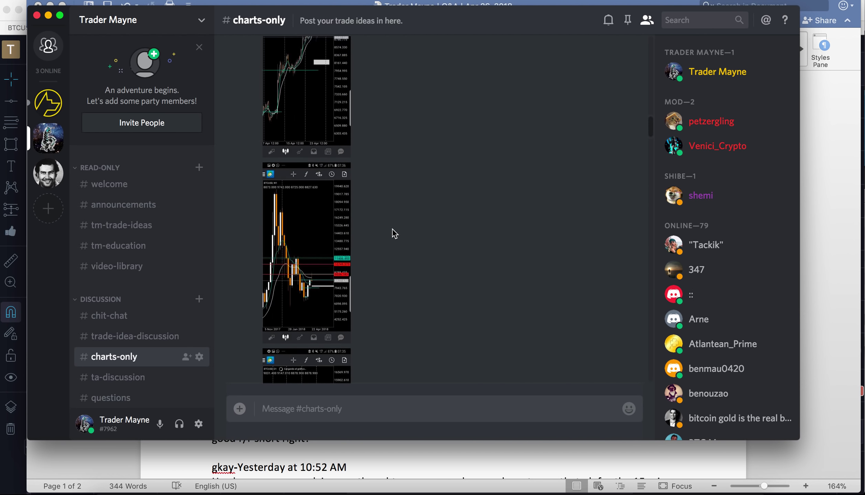
pyautogui.scroll(5, 394, 234)
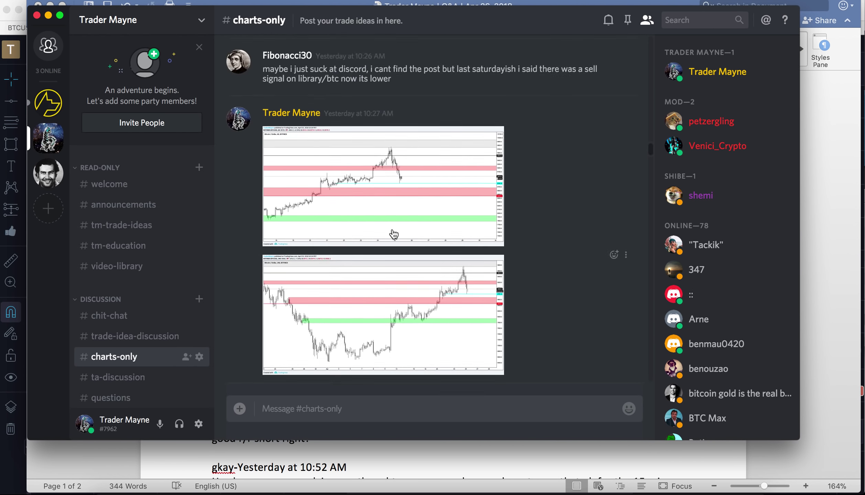
pyautogui.scroll(-5, 490, 271)
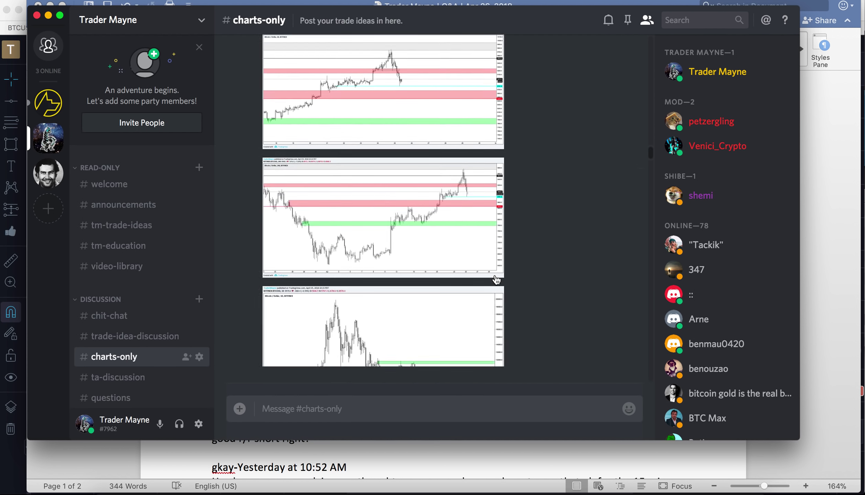
pyautogui.scroll(-15, 496, 278)
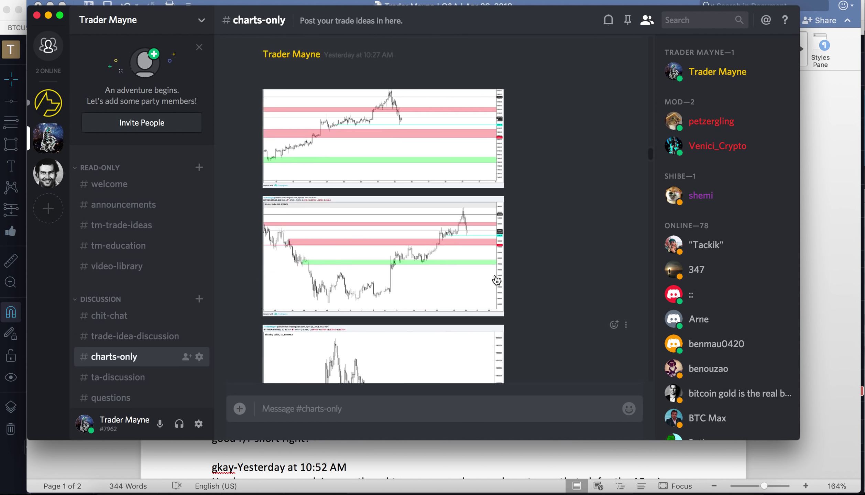
pyautogui.scroll(8, 497, 280)
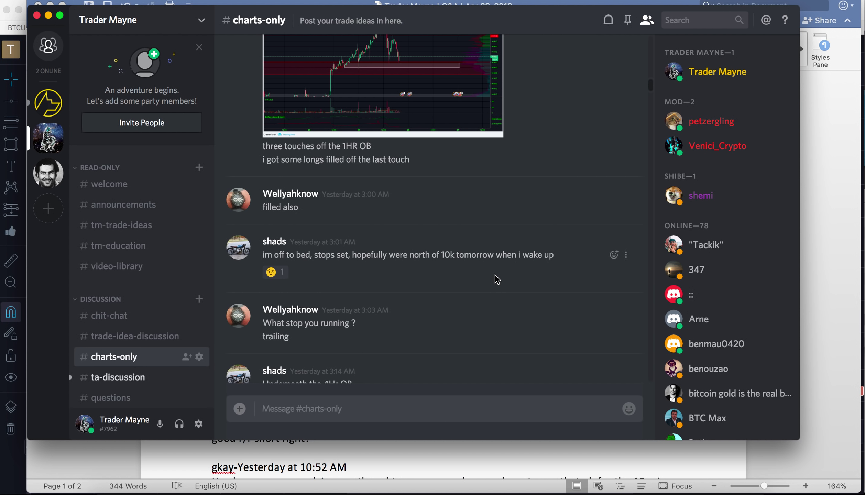
pyautogui.scroll(15, 498, 280)
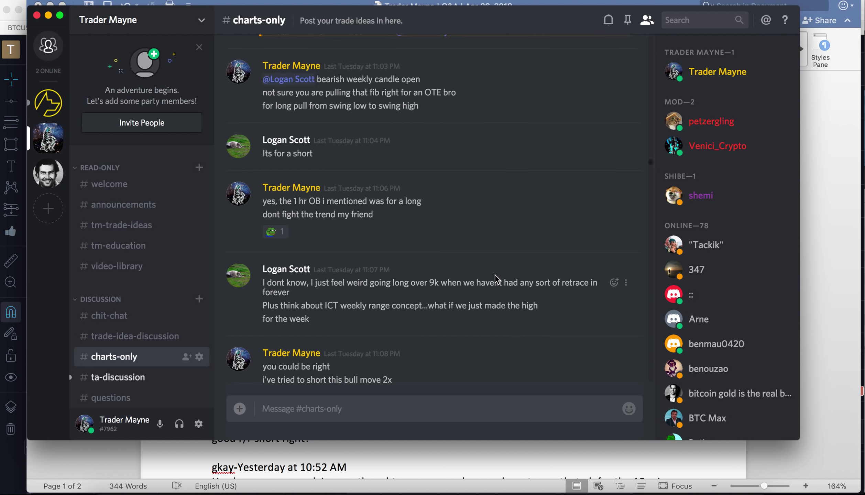
pyautogui.scroll(15, 495, 274)
pyautogui.scroll(10, 496, 281)
pyautogui.scroll(-5, 496, 280)
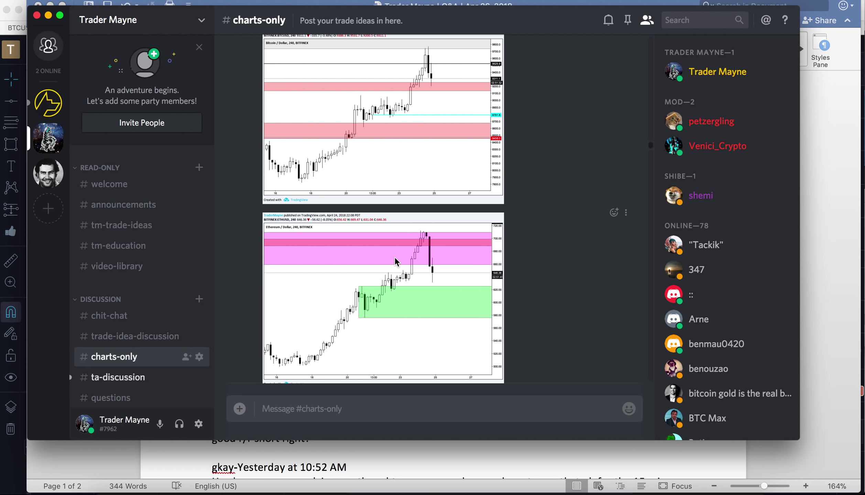
# Enlarge the ETH chart for review, then delete the ETH commentary question in Word
pyautogui.click(397, 262)
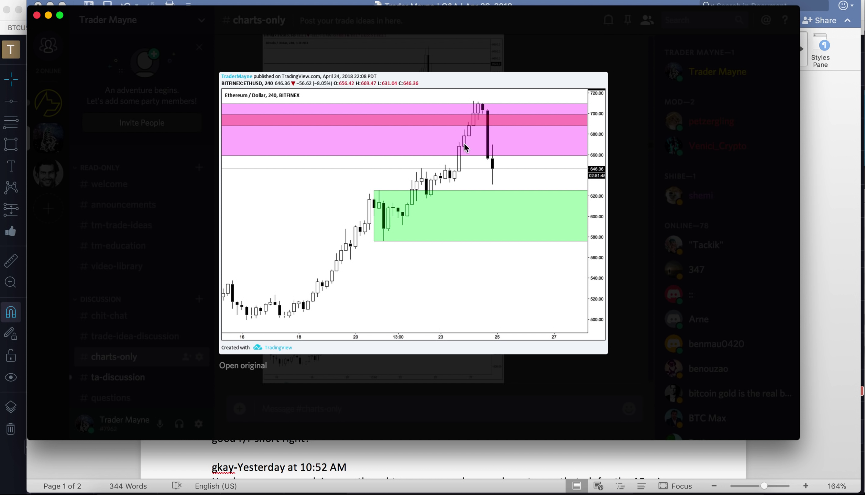
pyautogui.click(577, 463)
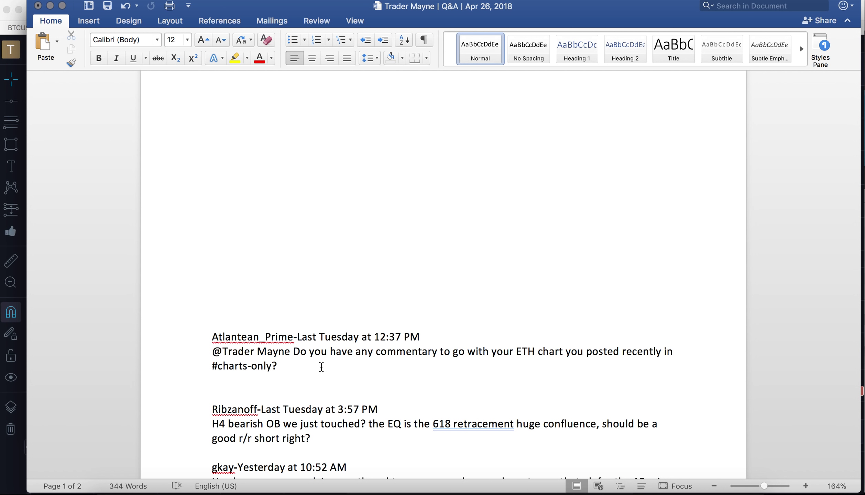
pyautogui.keyDown('shift'); pyautogui.click(218, 306); pyautogui.keyUp('shift')
pyautogui.press('BackSpace')
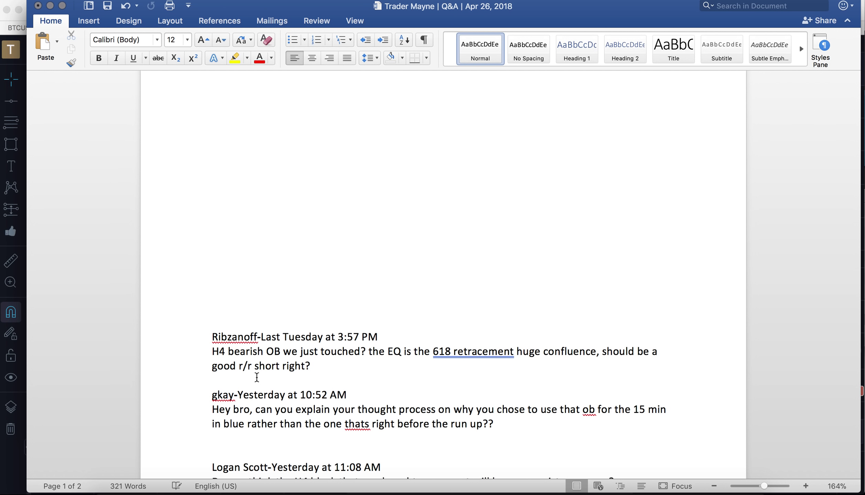